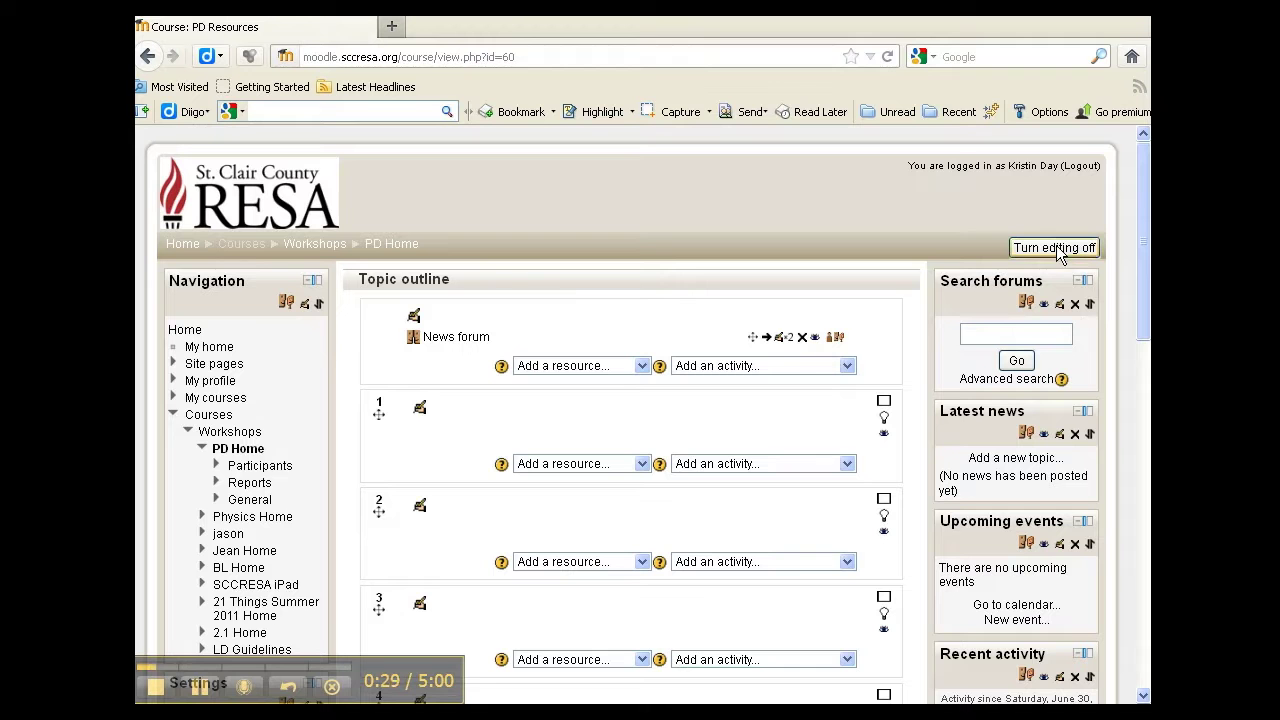
# Delete the Search forums, Latest news, Upcoming events and Recent activity blocks from the PD Resources course page.
pyautogui.scroll(-2, 1121, 277)
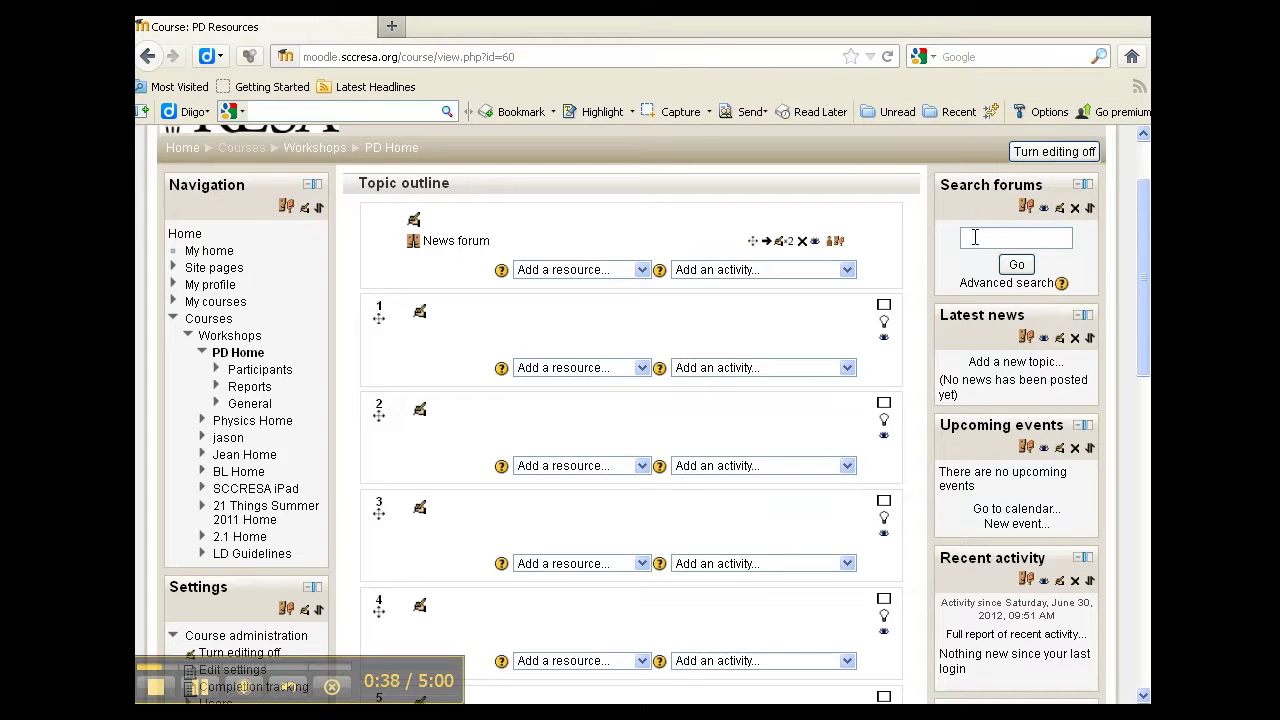
pyautogui.click(1075, 209)
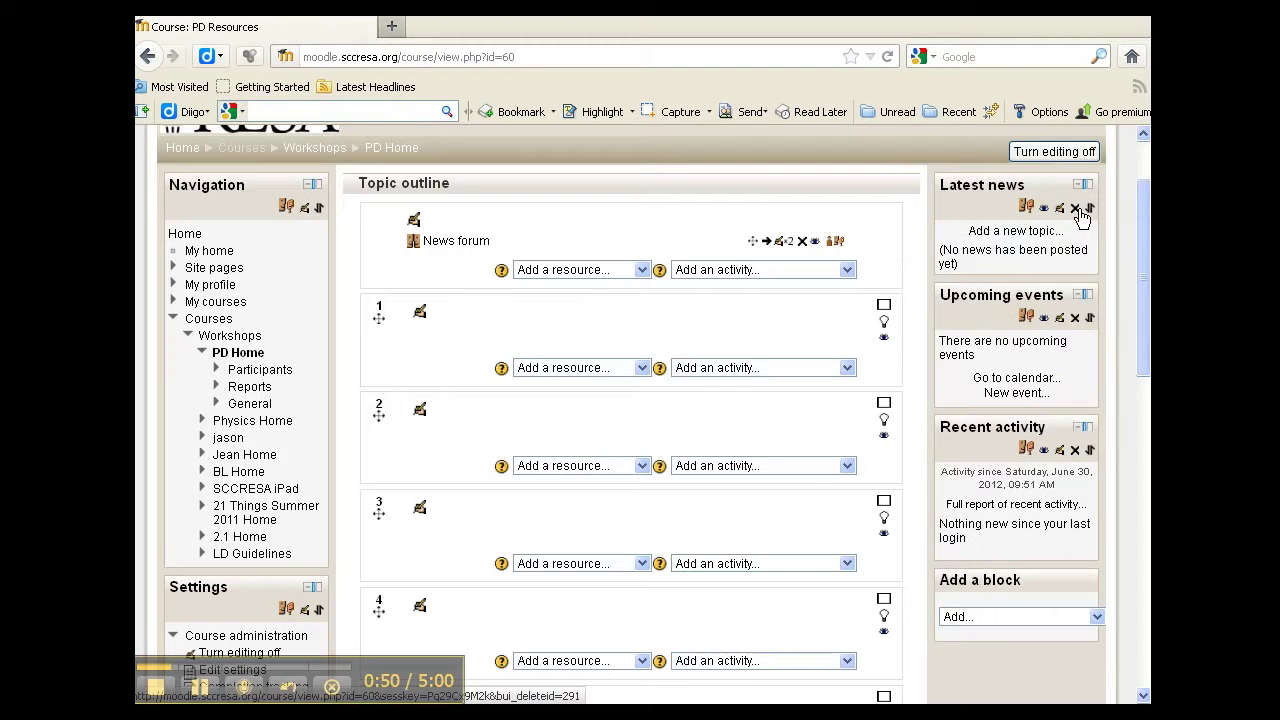
pyautogui.click(1075, 208)
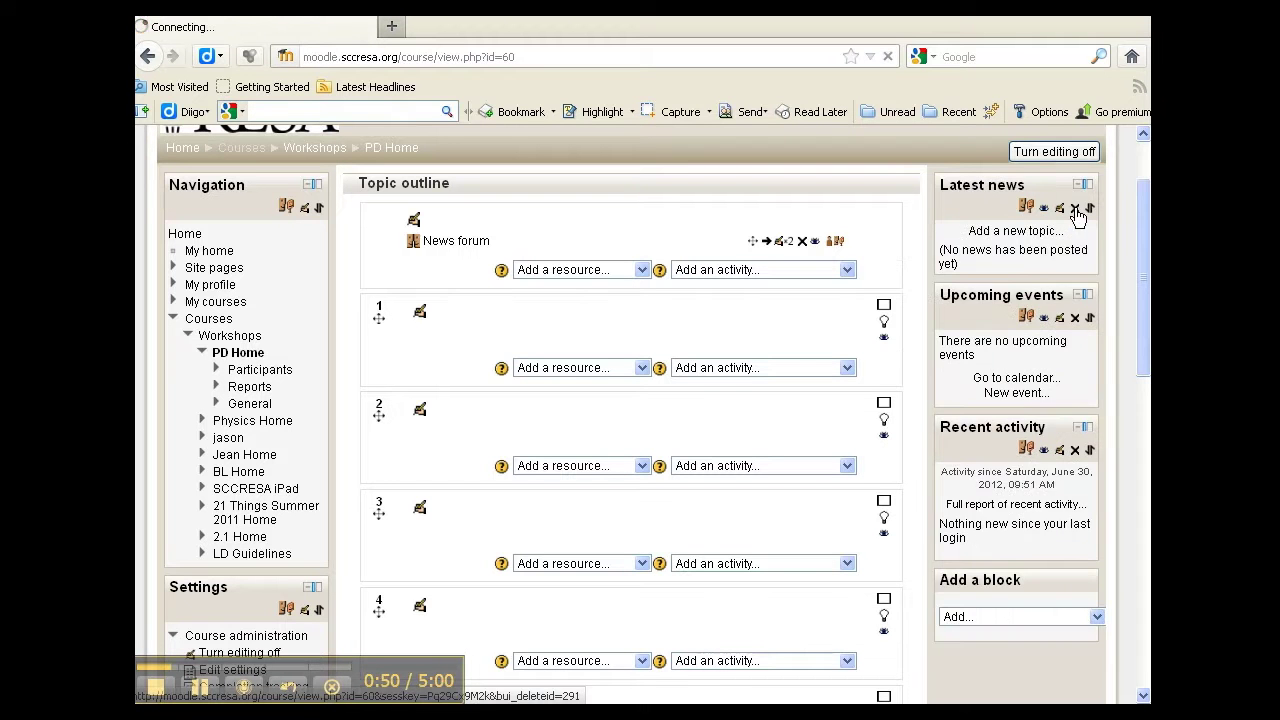
pyautogui.click(1076, 306)
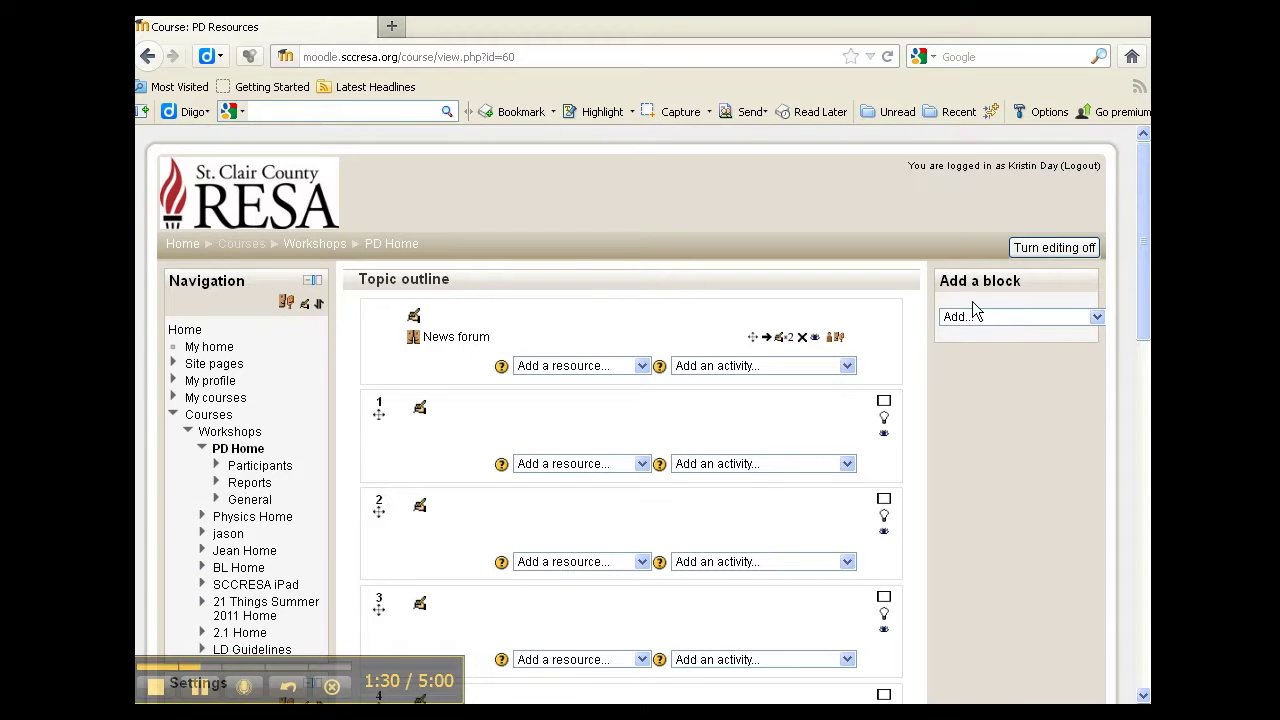
# Add a Logged in user block to the course page.
pyautogui.click(1038, 316)
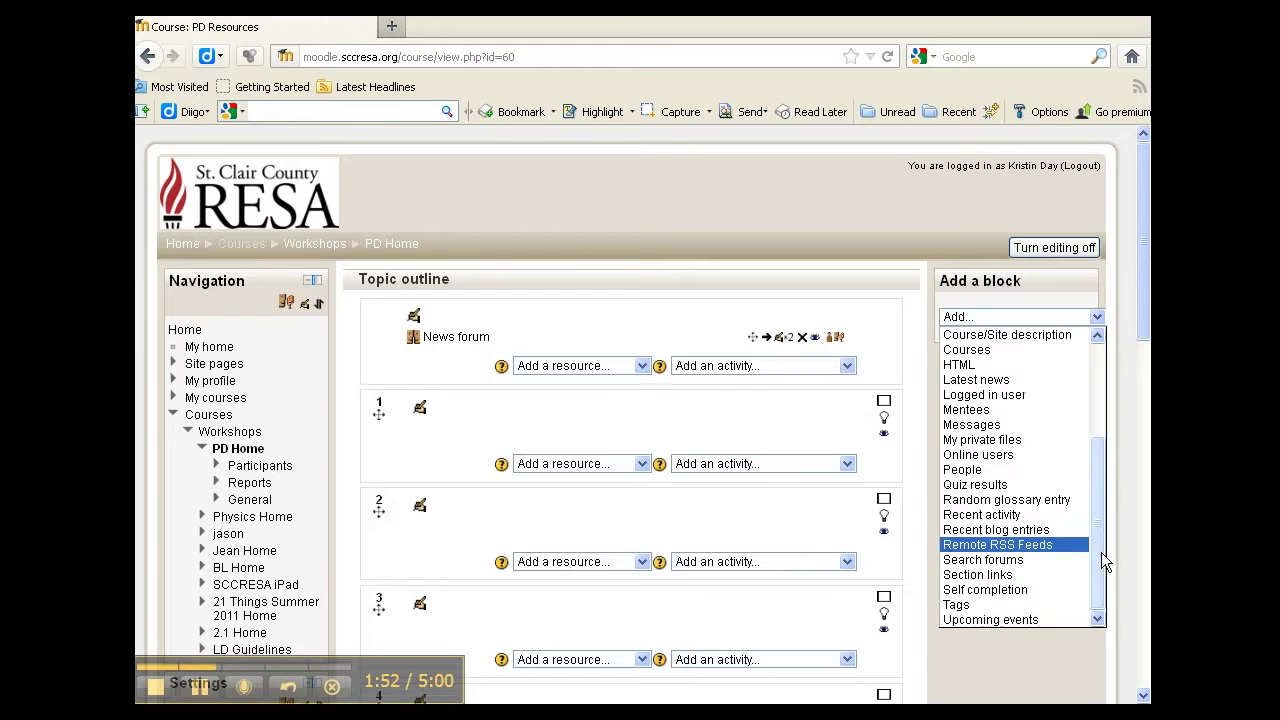
pyautogui.moveTo(1101, 552); pyautogui.dragTo(1126, 434)
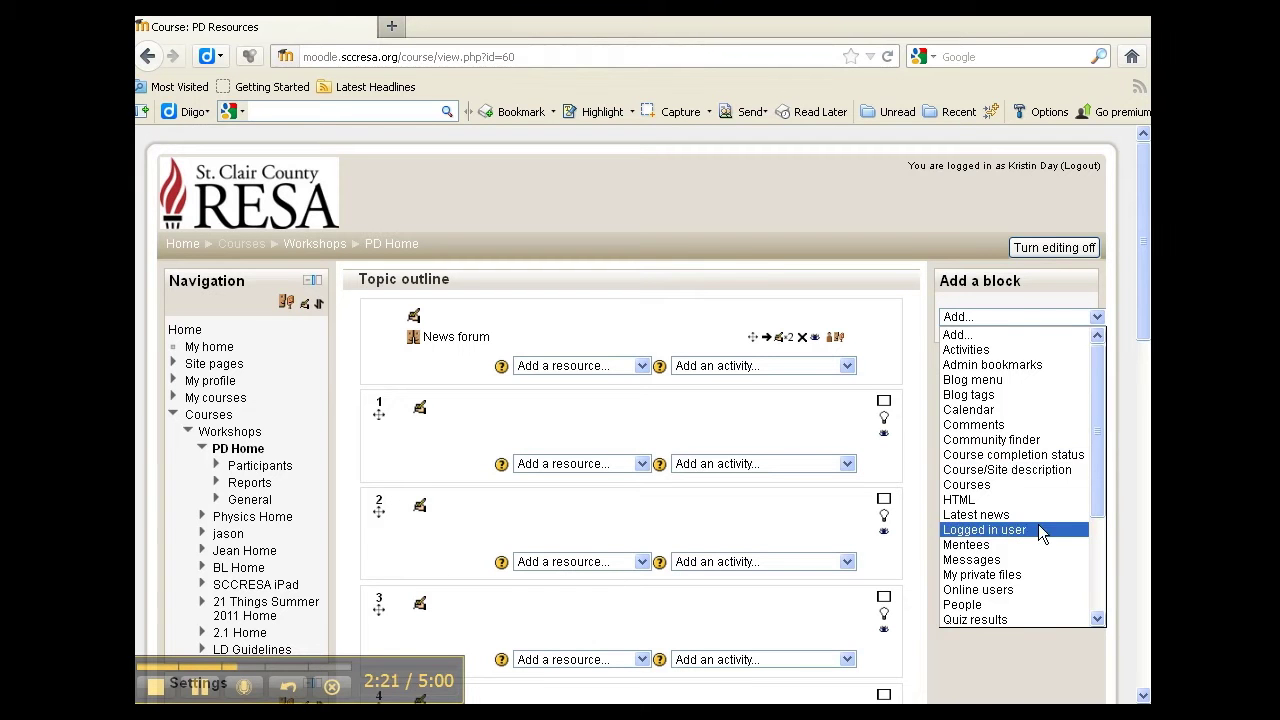
pyautogui.click(1066, 528)
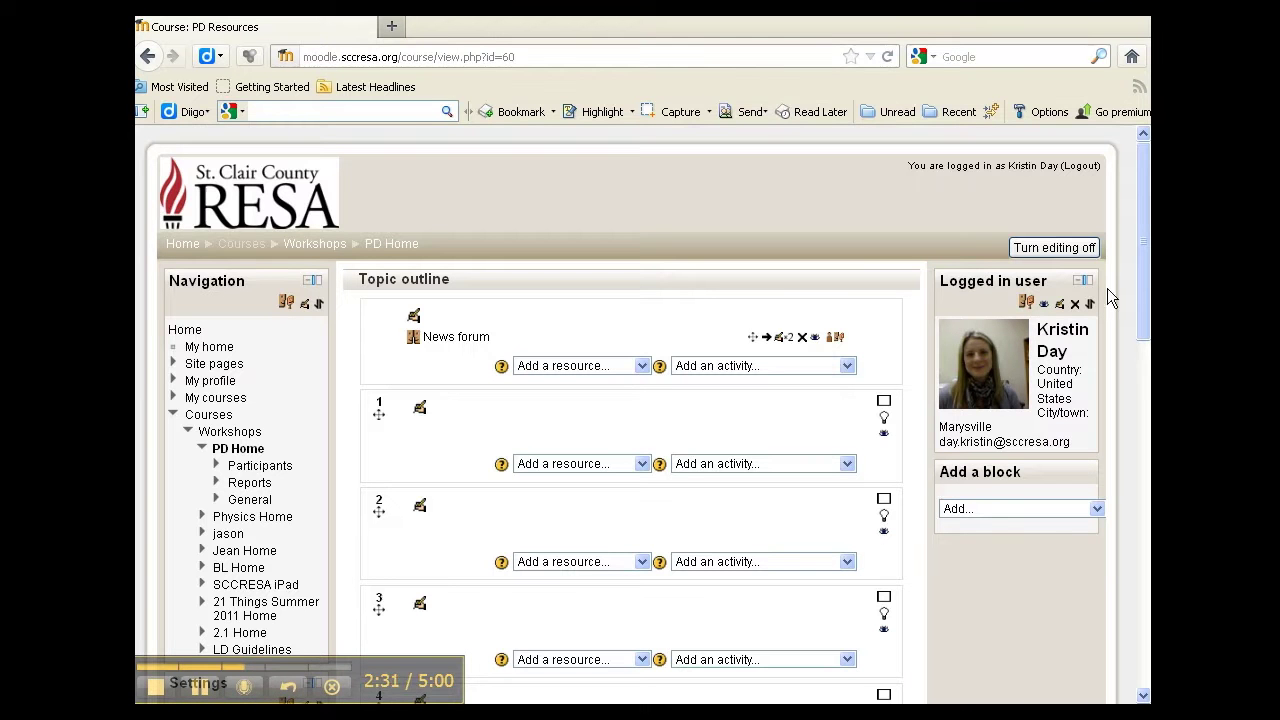
# Configure the Logged in user block with Display picture, Display country, Display city and Display email set to No.
pyautogui.scroll(-2, 1000, 295)
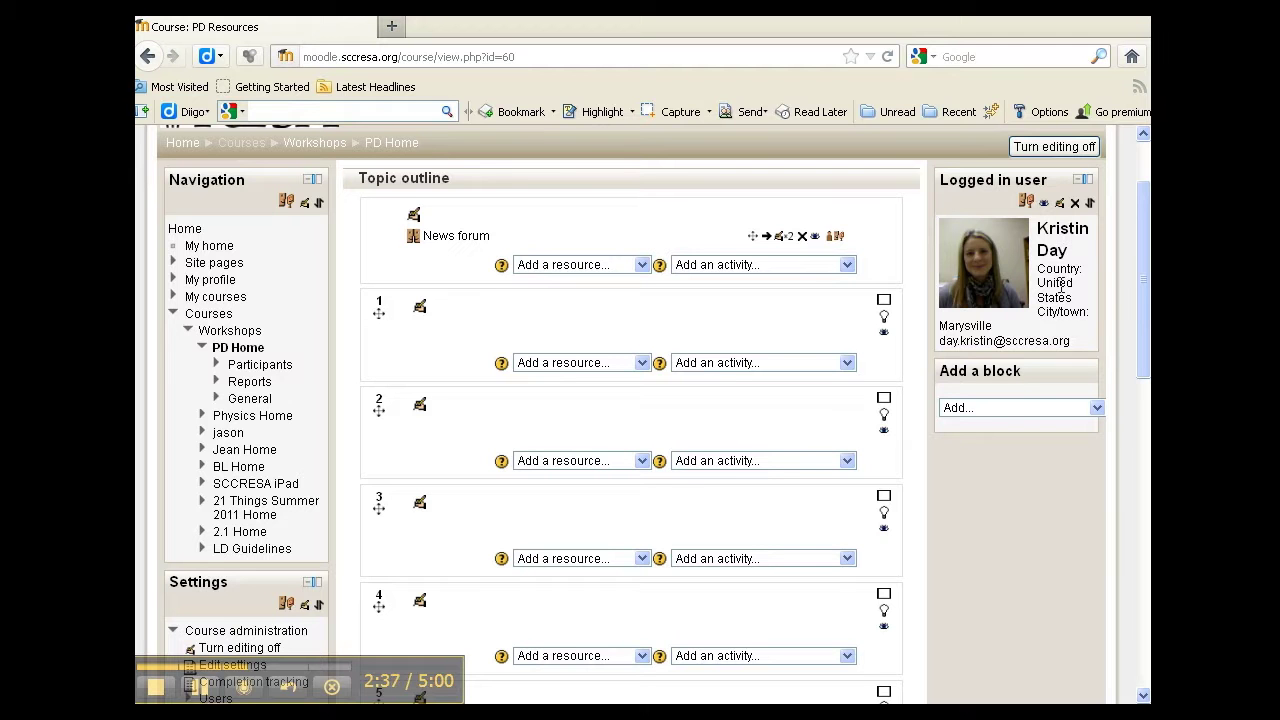
pyautogui.click(1061, 205)
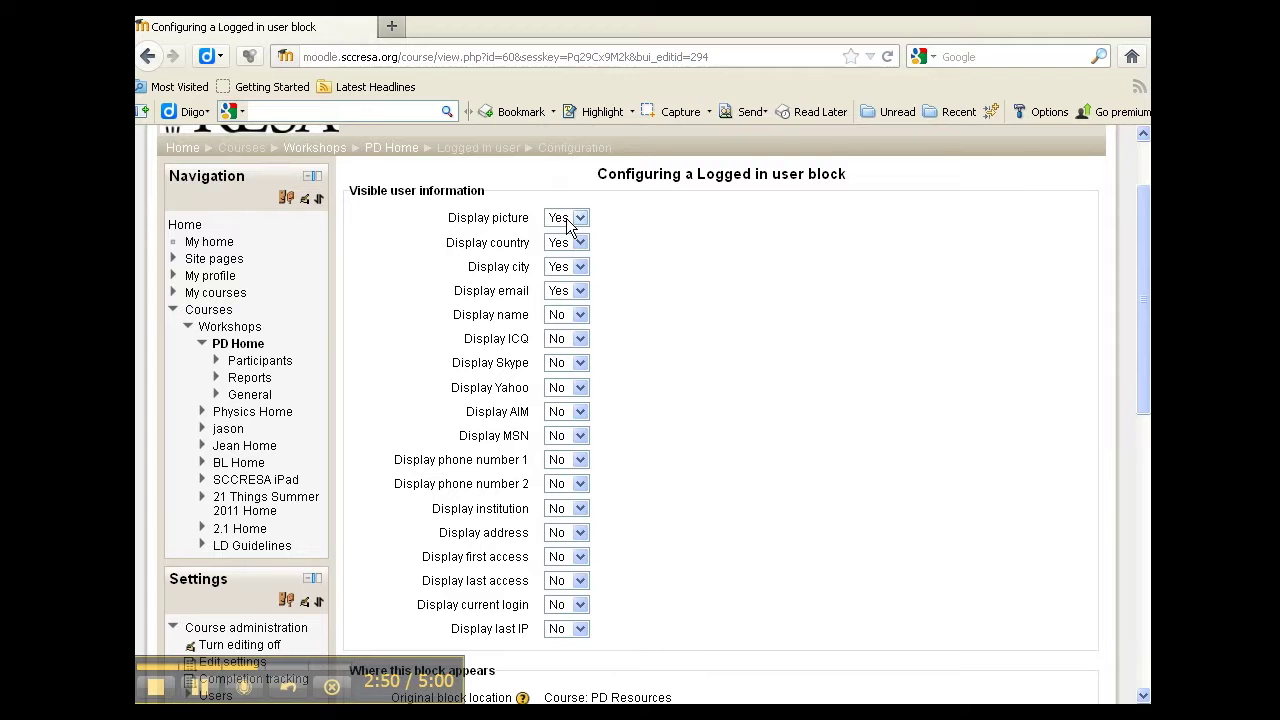
pyautogui.click(566, 218)
pyautogui.click(567, 238)
pyautogui.click(566, 247)
pyautogui.click(566, 259)
pyautogui.click(566, 267)
pyautogui.click(566, 285)
pyautogui.click(566, 291)
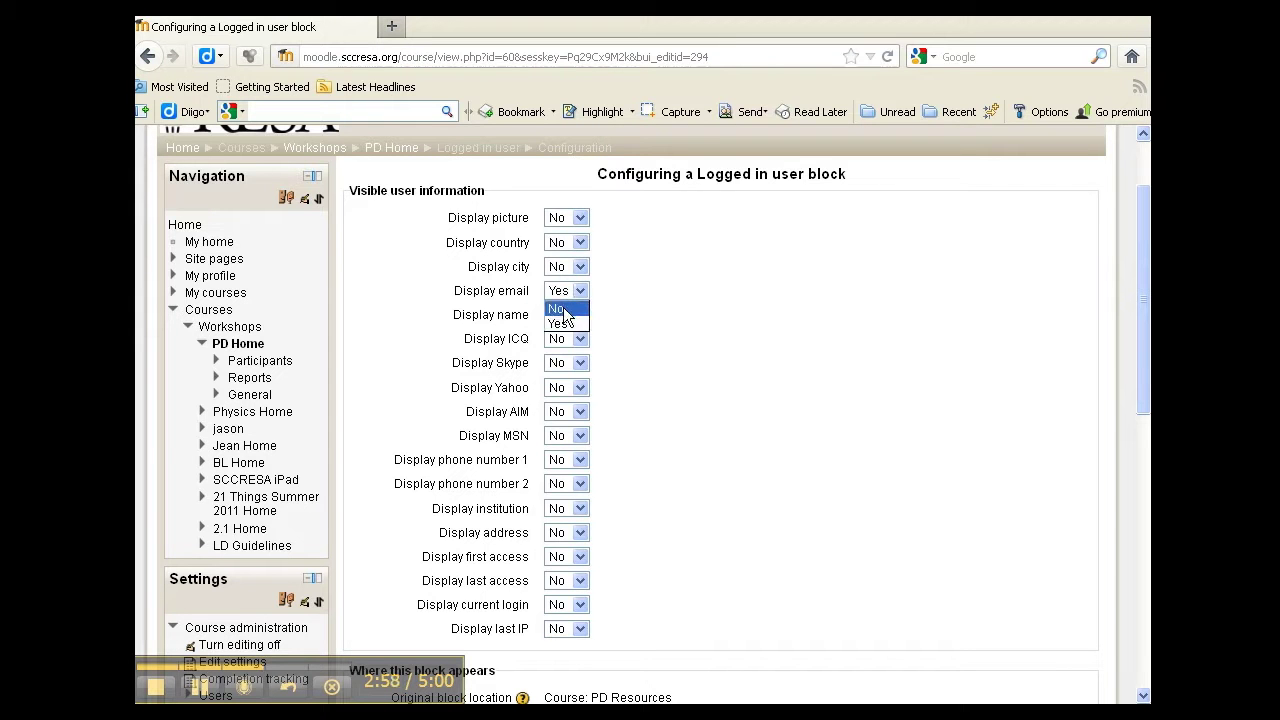
pyautogui.click(560, 308)
# Set Display name to Yes for the Logged in user block and save the configuration.
pyautogui.click(566, 316)
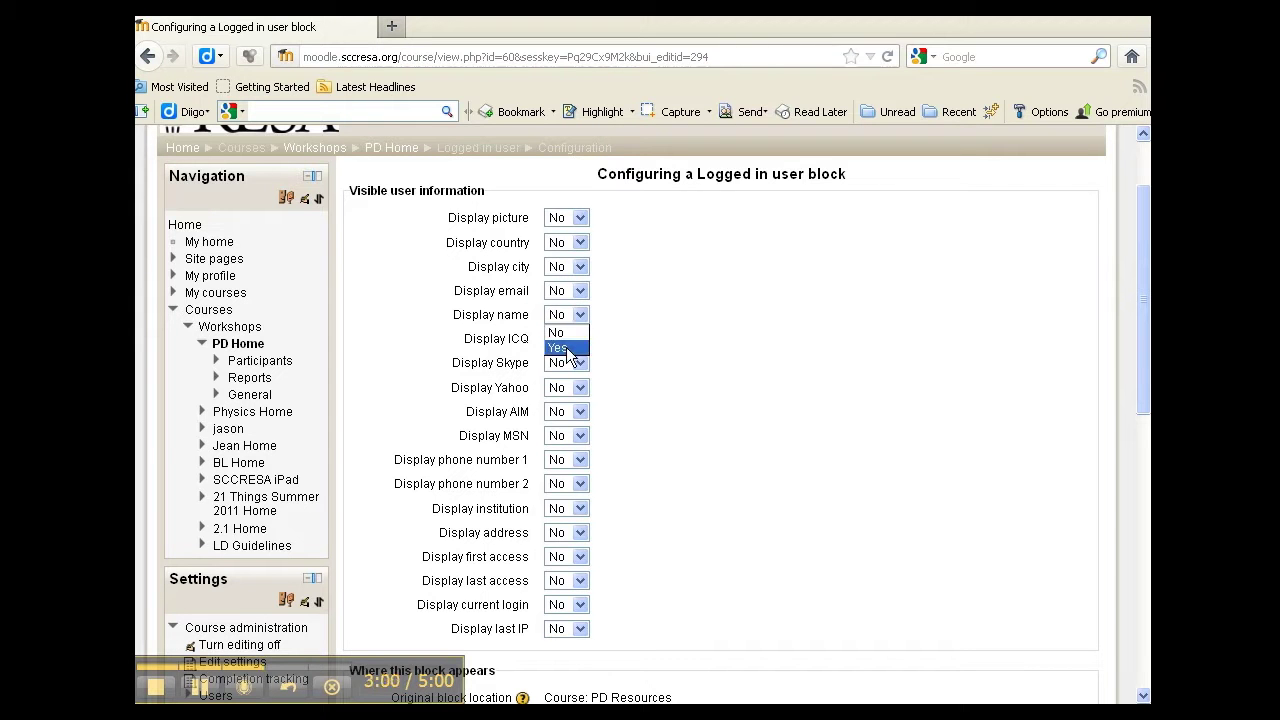
pyautogui.click(563, 349)
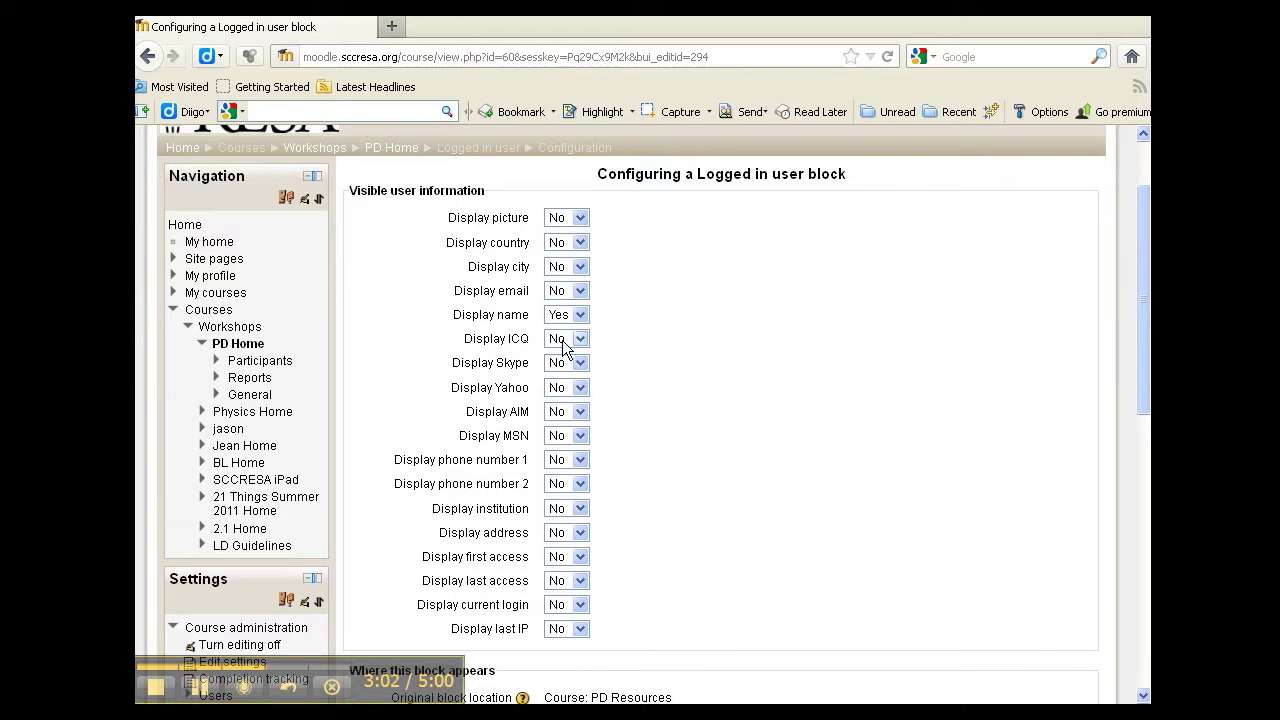
pyautogui.scroll(-5, 641, 650)
pyautogui.click(585, 646)
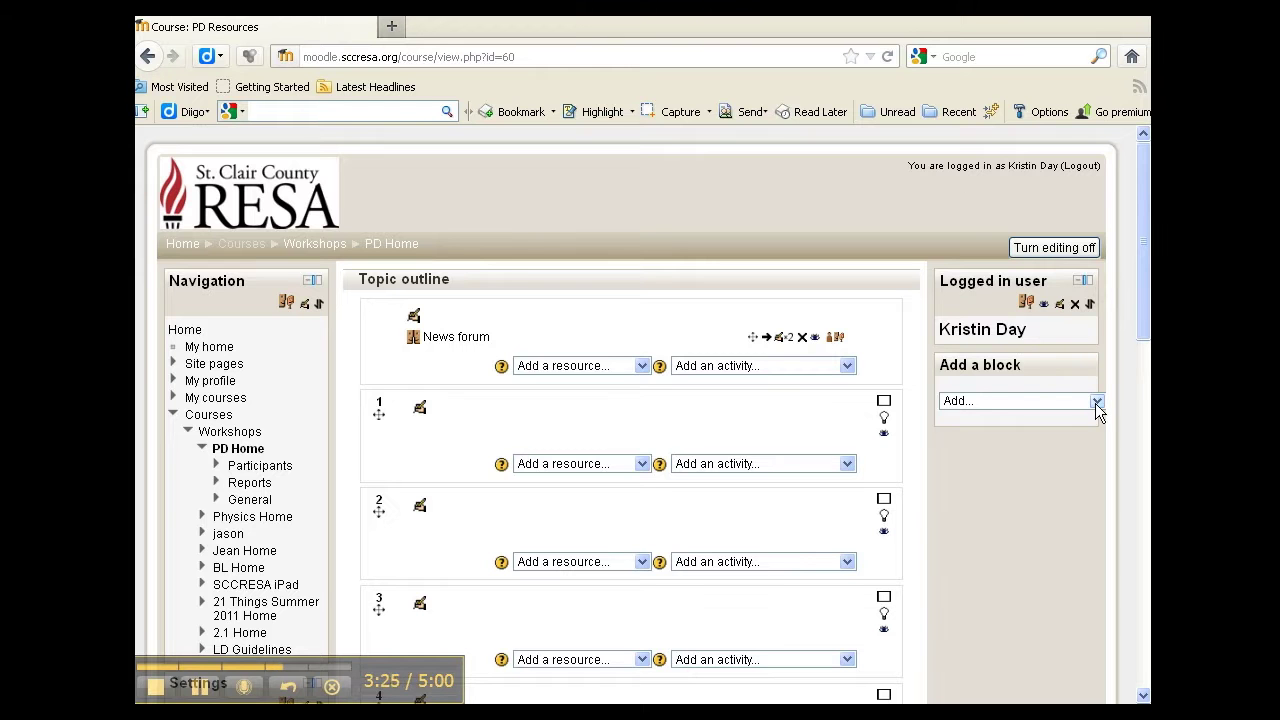
# Add a Section links block to the course page.
pyautogui.click(1097, 401)
pyautogui.scroll(-1, 1072, 438)
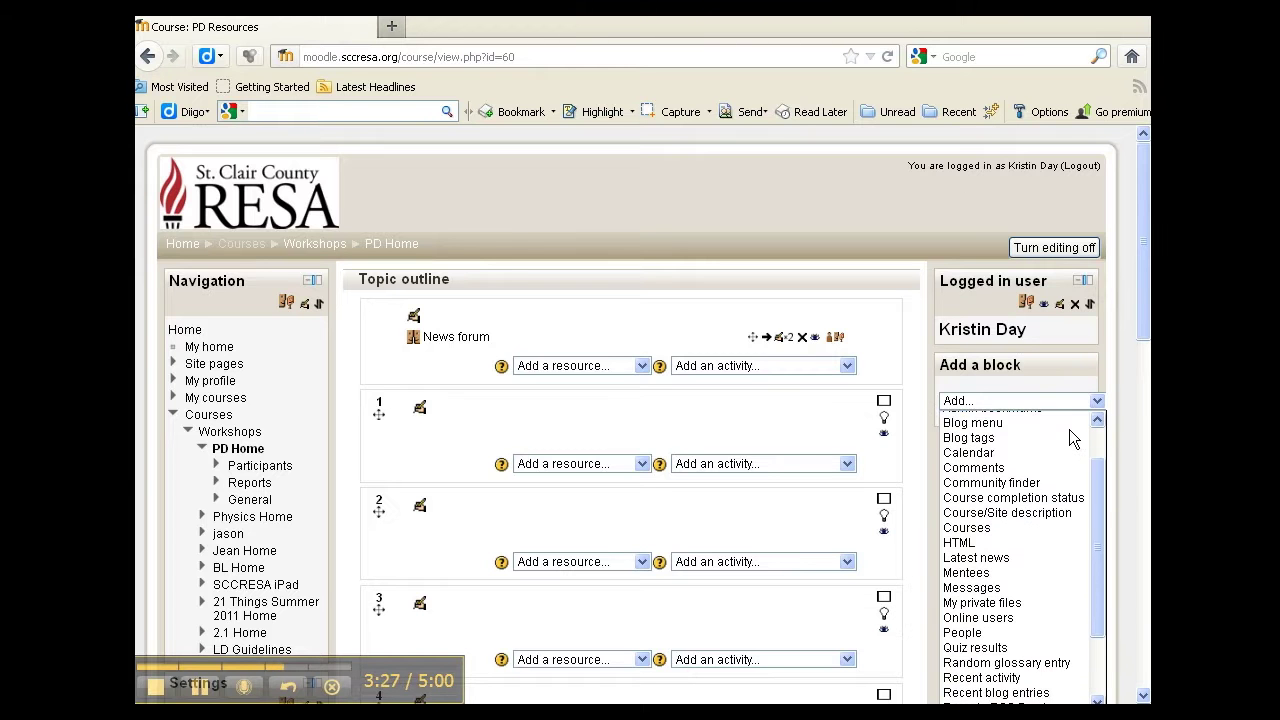
pyautogui.scroll(-2, 1072, 438)
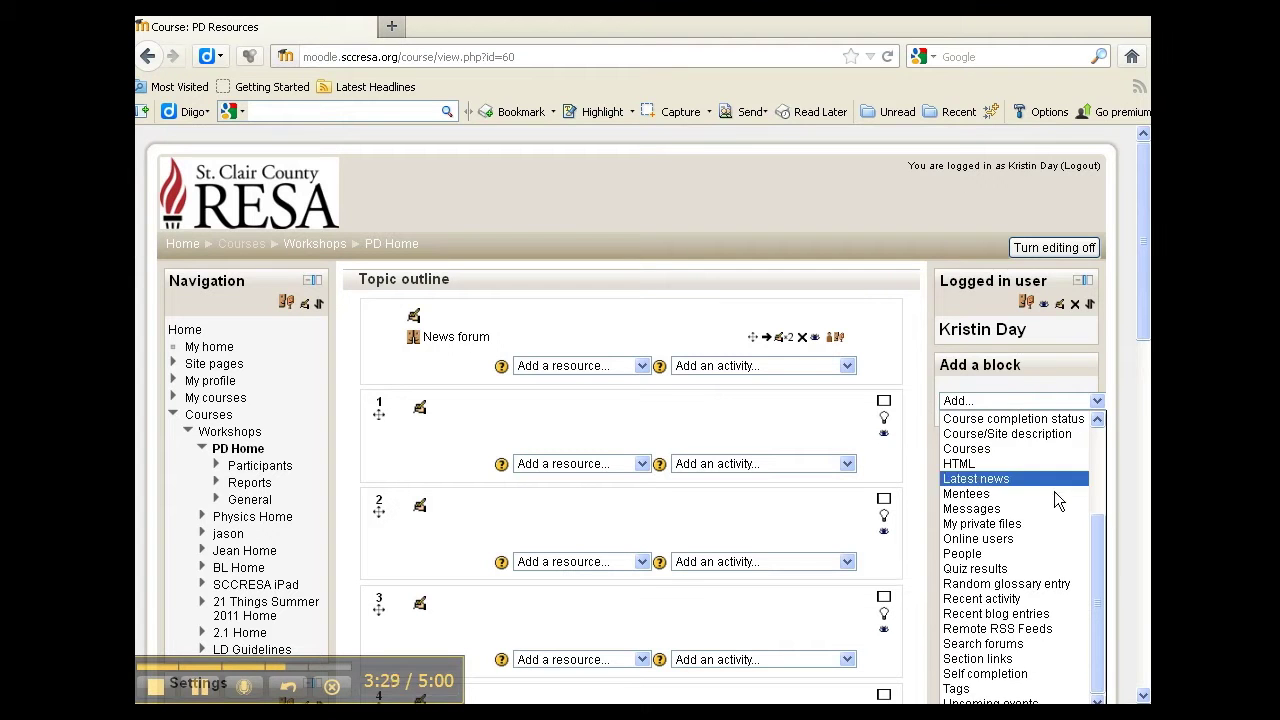
pyautogui.click(1054, 658)
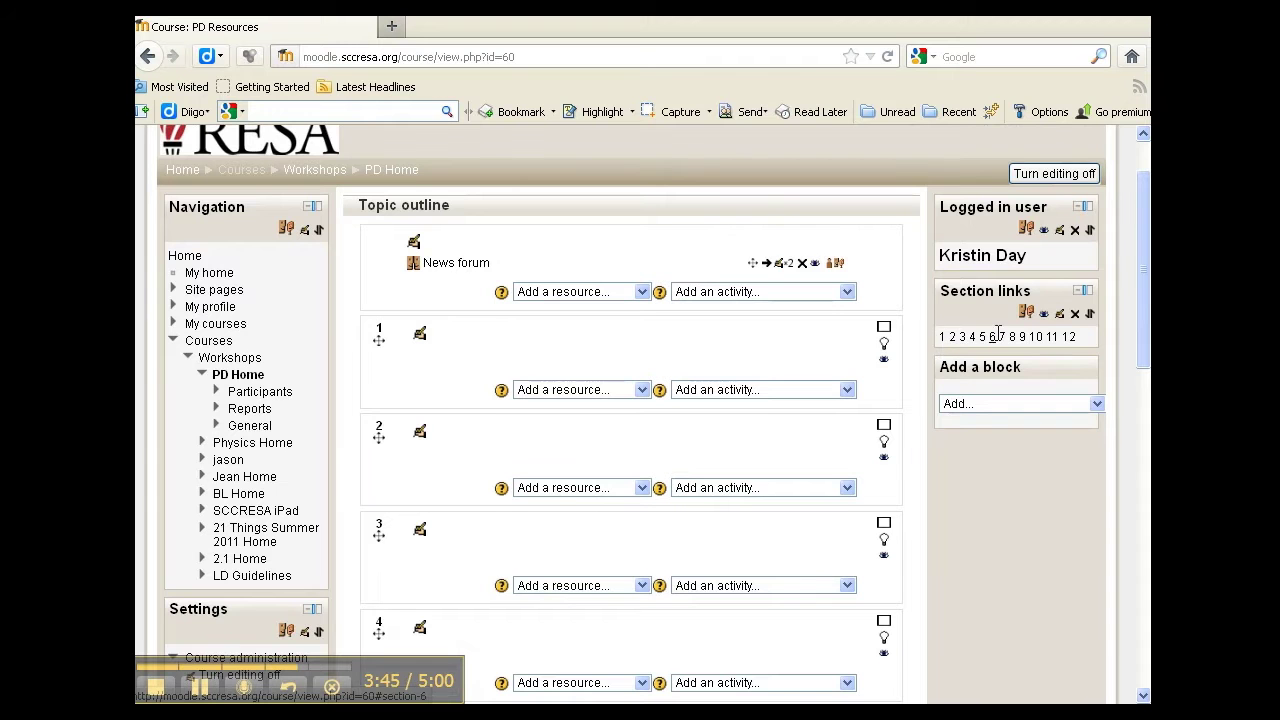
# Look through the numbered course topics and jump to topic 6 from the Section links block.
pyautogui.scroll(-3, 1130, 312)
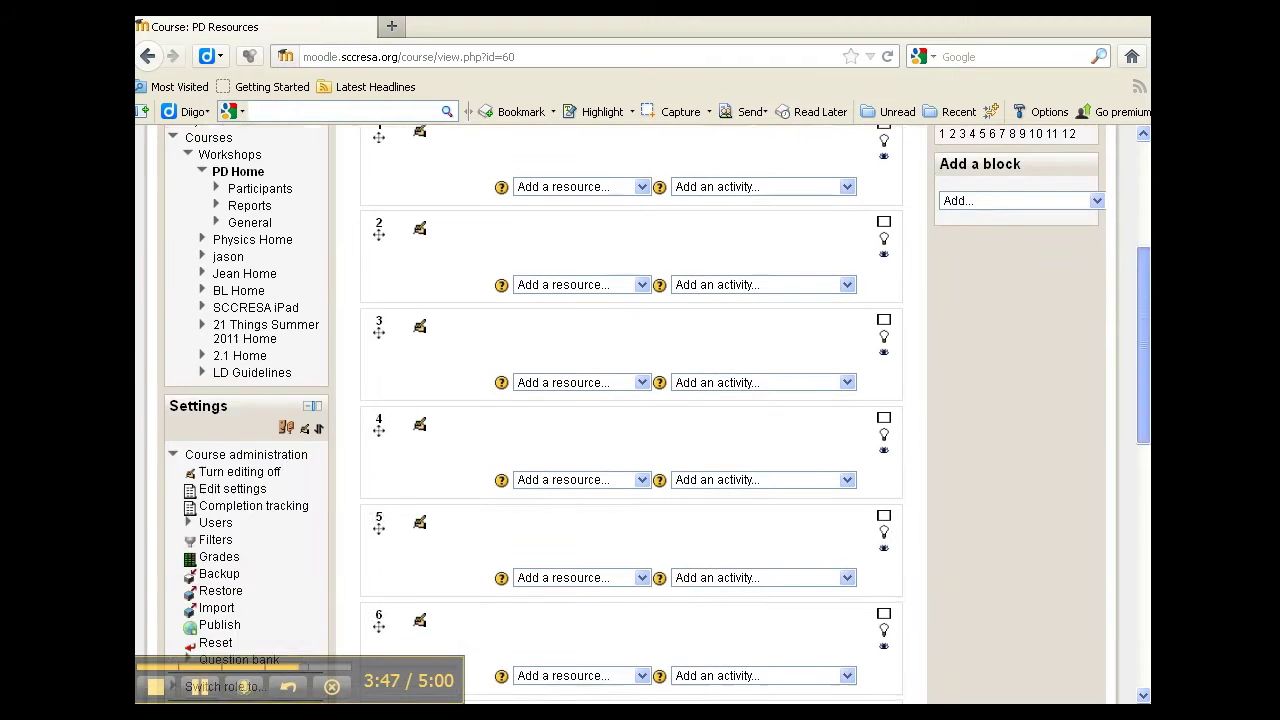
pyautogui.scroll(-4, 1130, 312)
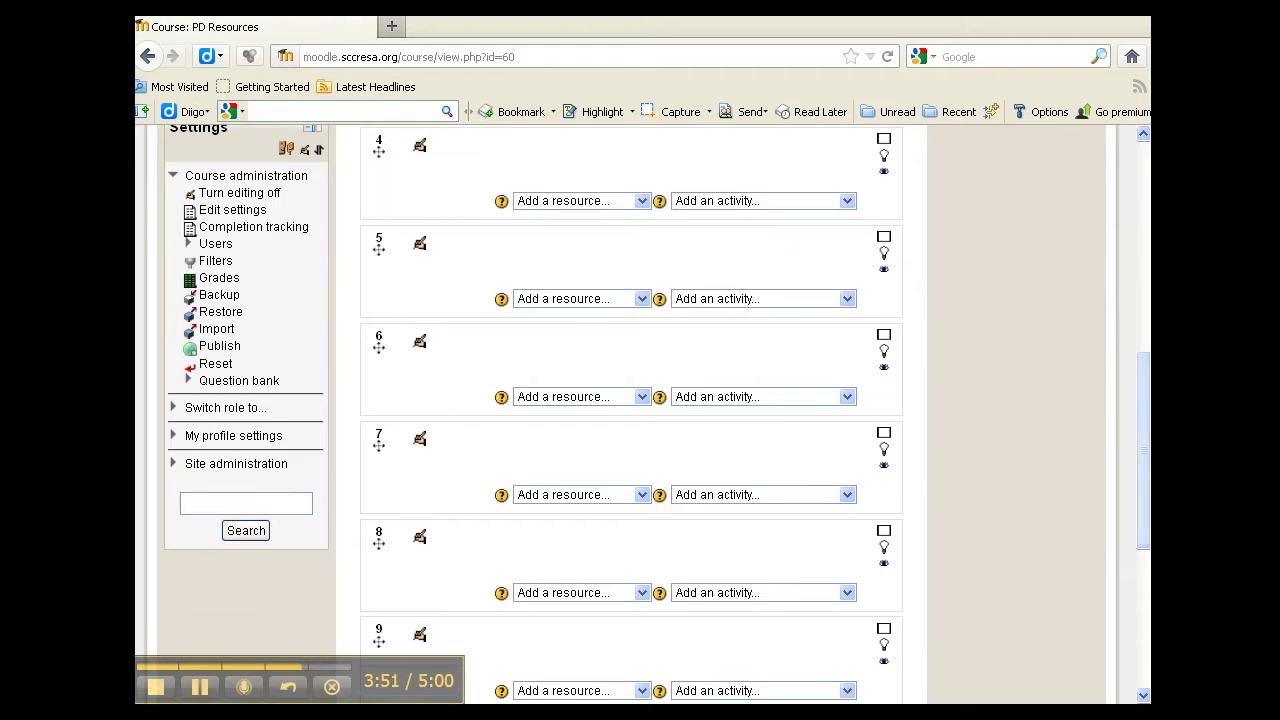
pyautogui.moveTo(1146, 406); pyautogui.dragTo(1147, 190)
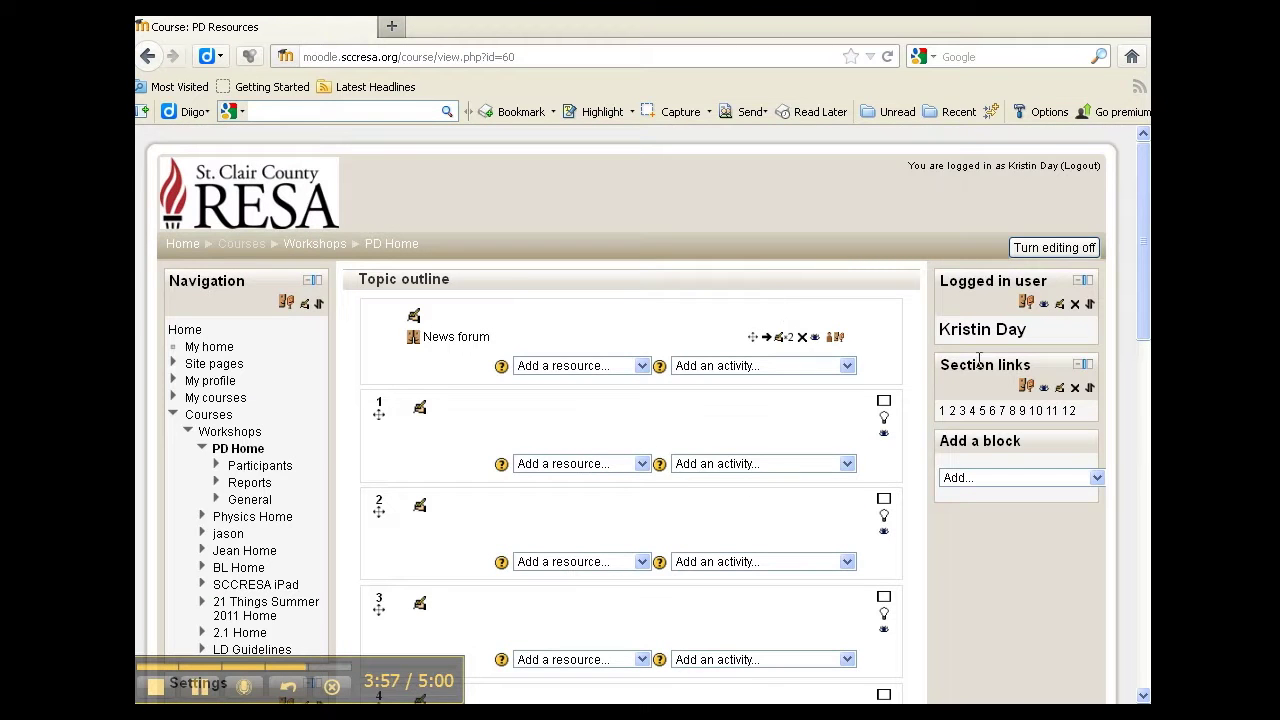
pyautogui.click(992, 410)
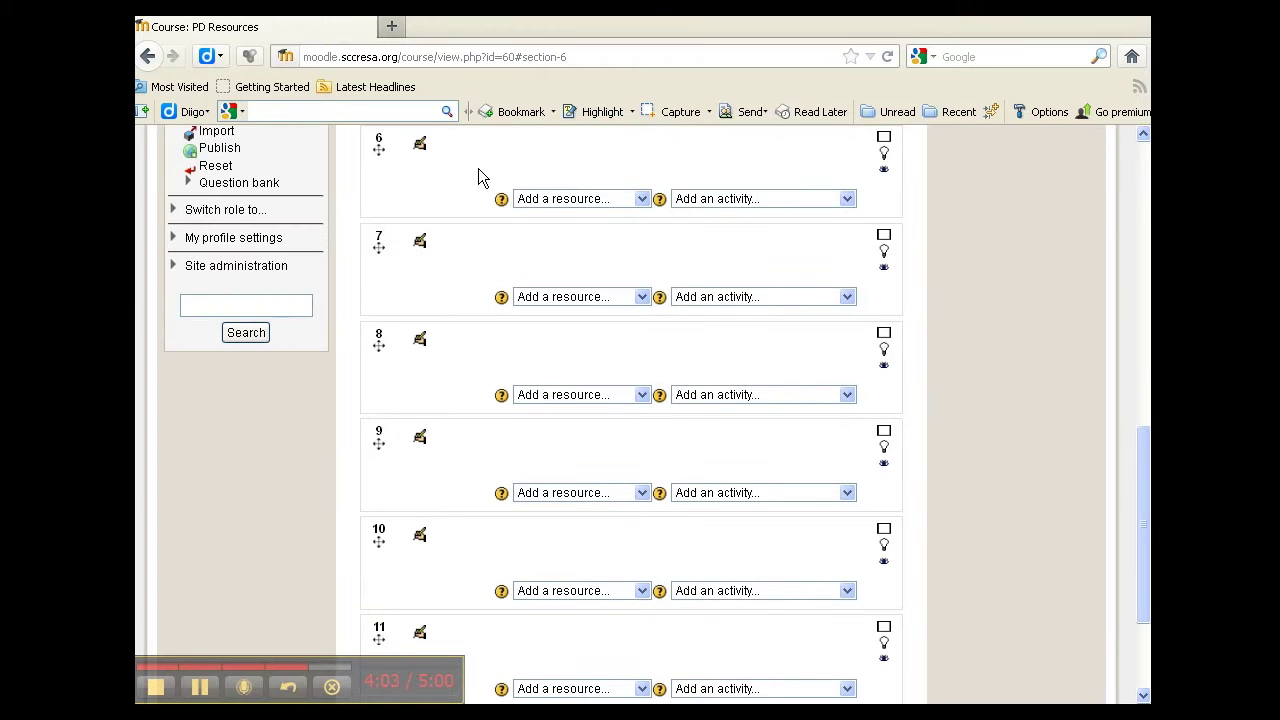
# Delete the Logged in user block and move the Section links block above the Navigation block.
pyautogui.moveTo(1143, 528); pyautogui.dragTo(1145, 245)
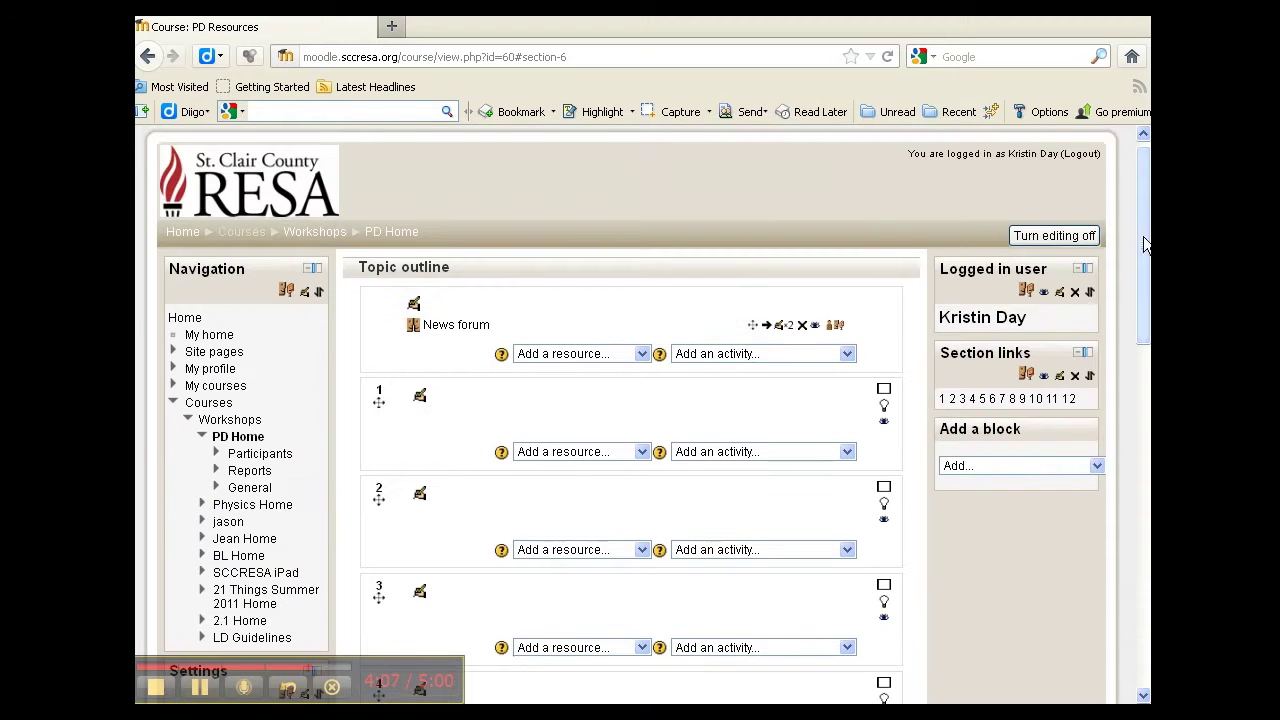
pyautogui.click(1076, 297)
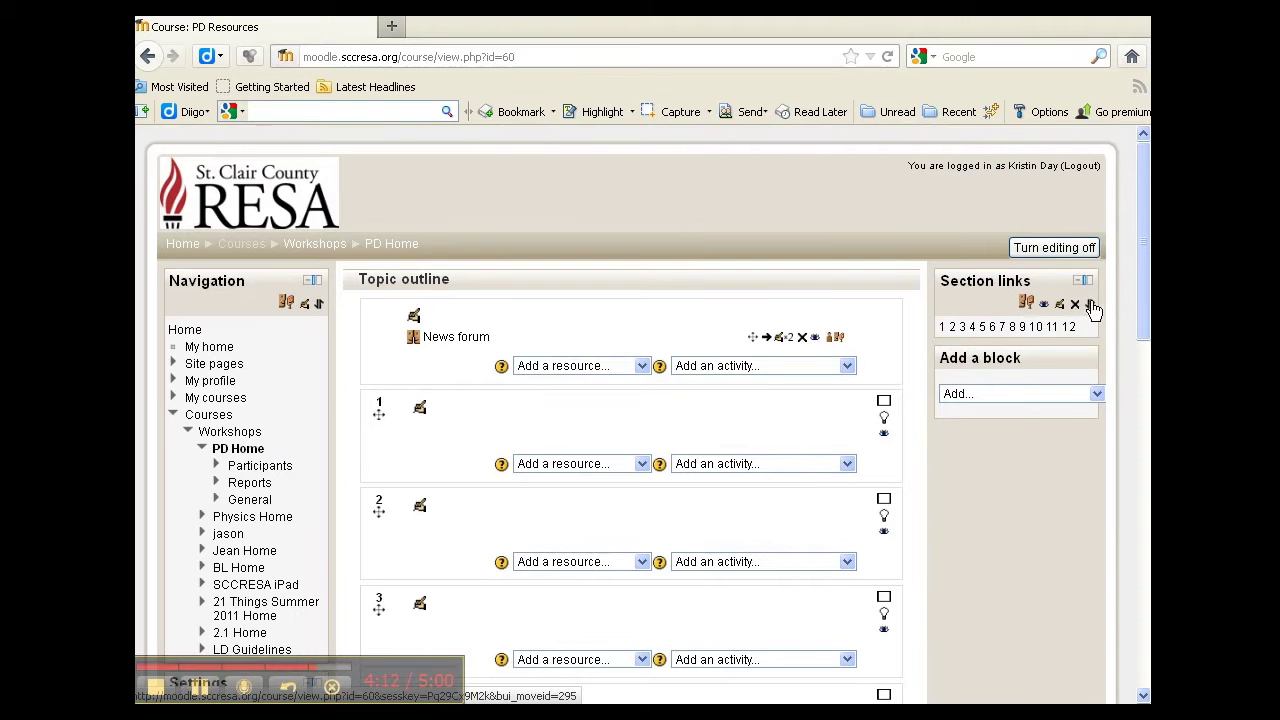
pyautogui.click(1090, 306)
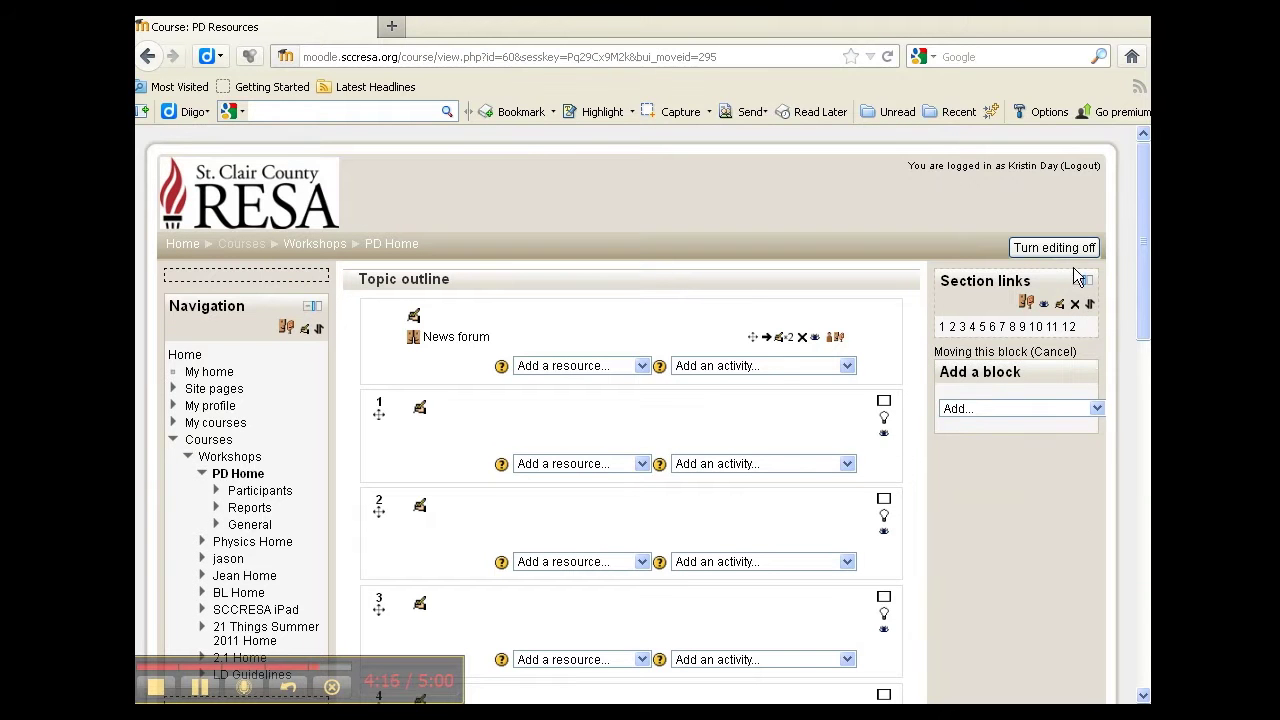
pyautogui.click(266, 280)
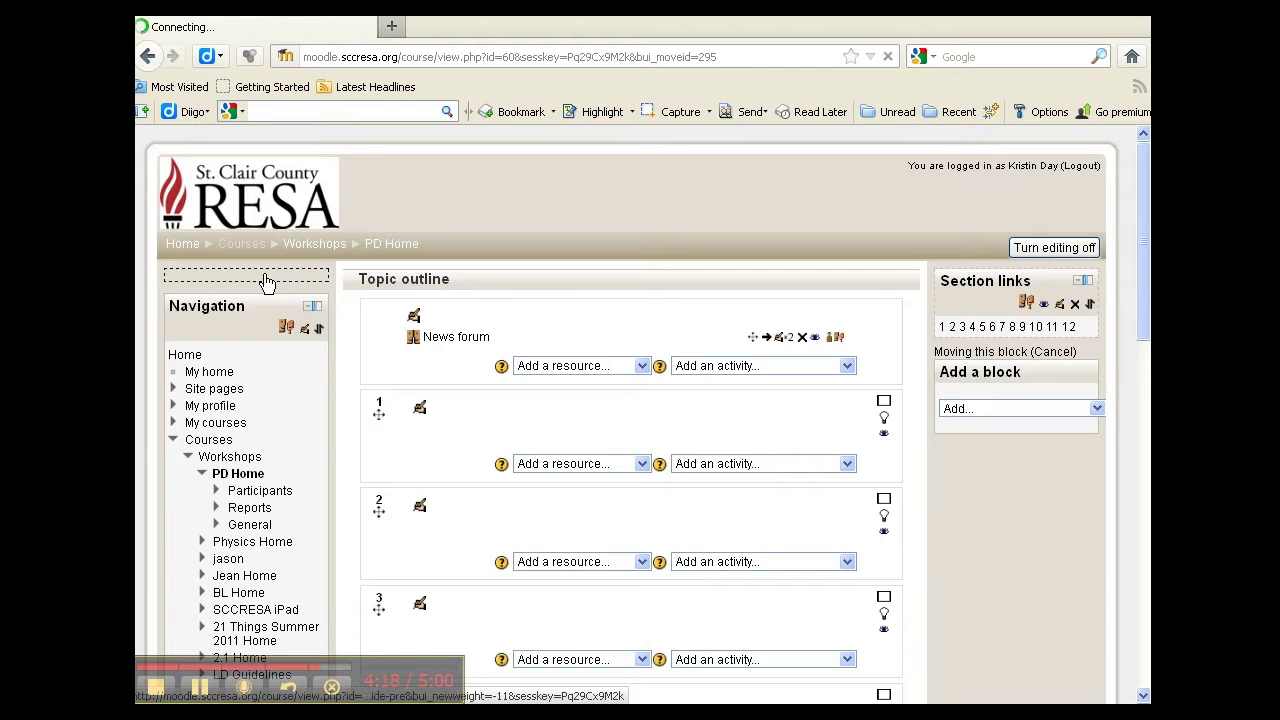
pyautogui.scroll(-2, 266, 277)
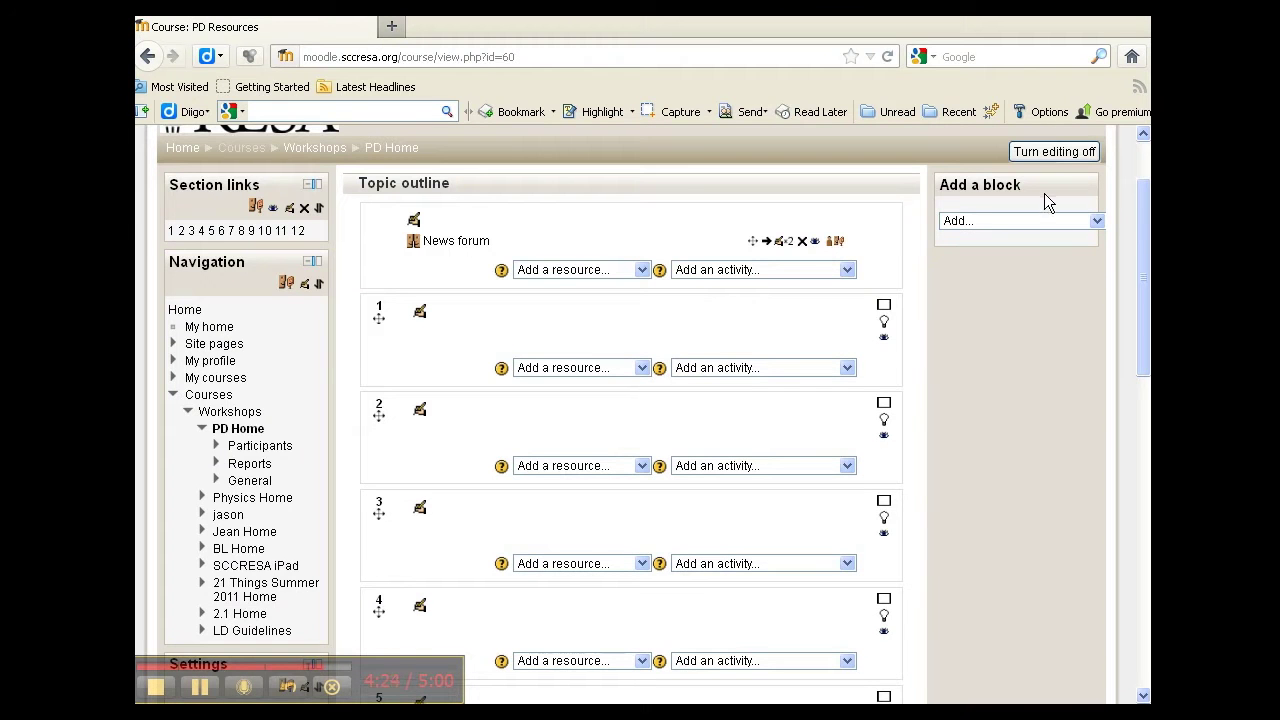
pyautogui.scroll(2, 1078, 230)
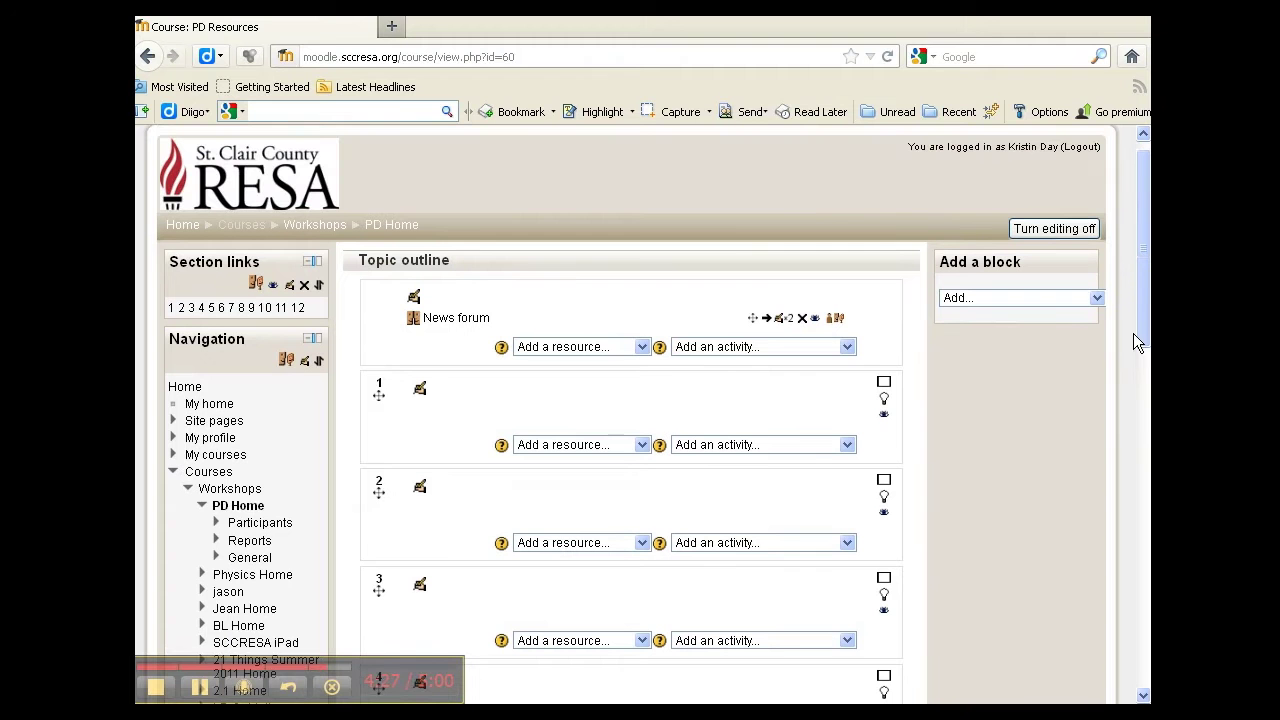
pyautogui.click(1092, 297)
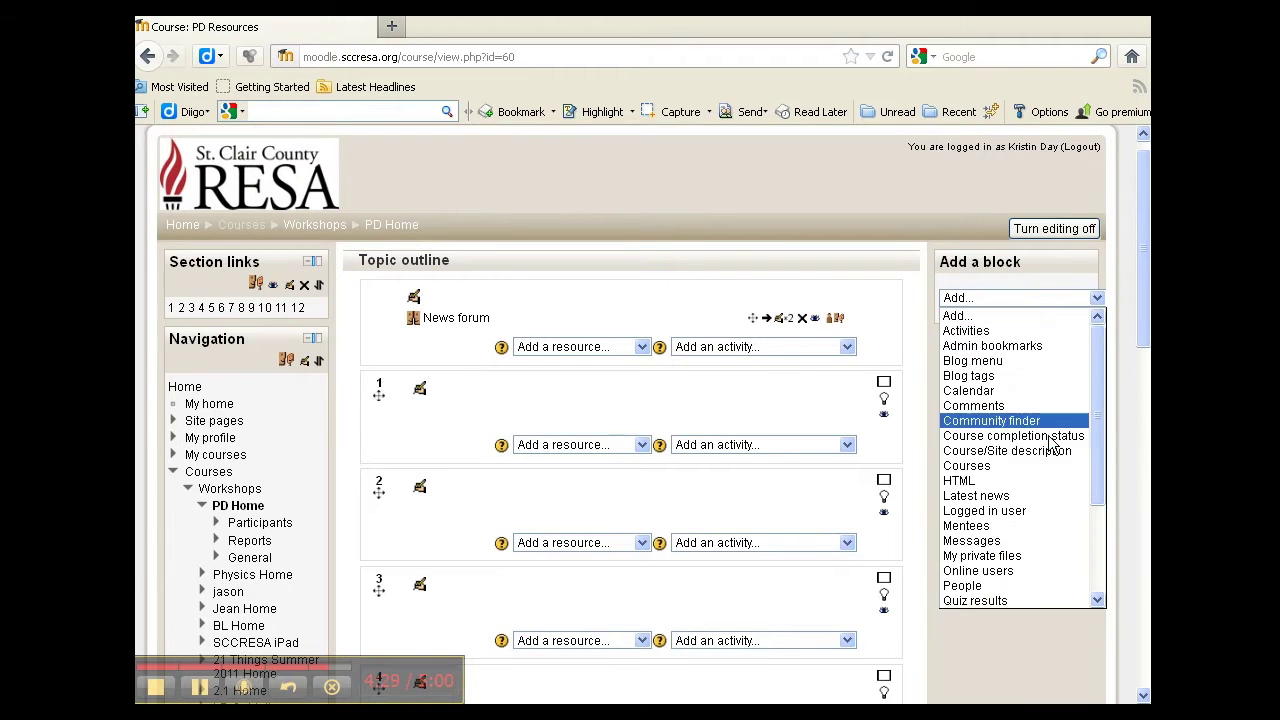
pyautogui.scroll(-2, 1035, 512)
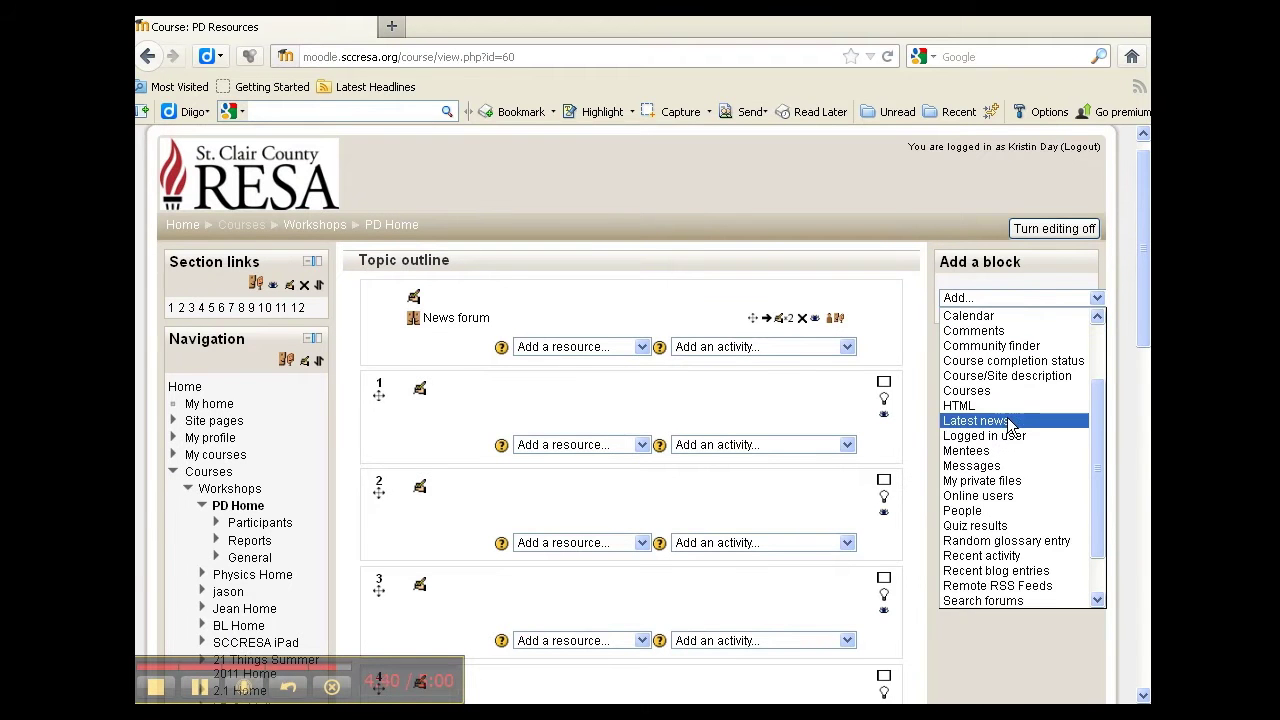
pyautogui.click(929, 411)
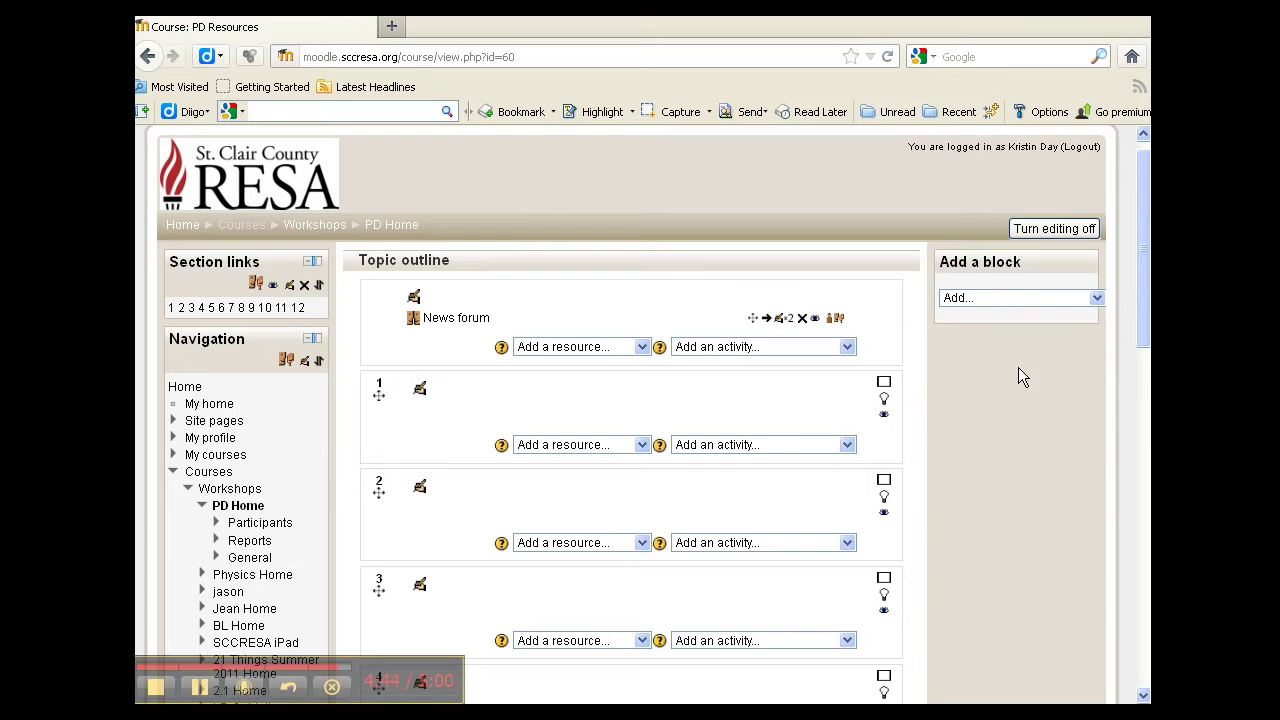